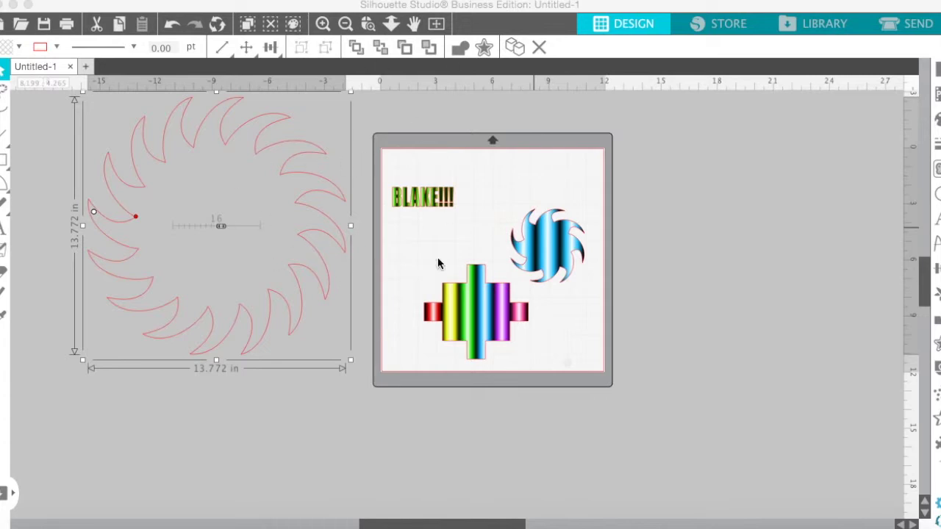
- In the first document, select the gear outline and rainbow column, then choose straight-line drawing
{"action": "left_click", "coordinate": [220, 242]}
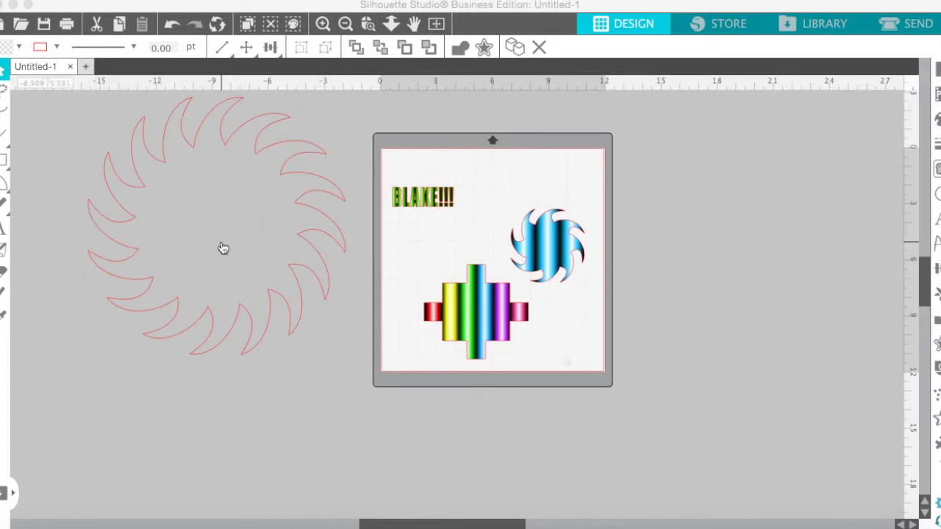
{"action": "left_click", "coordinate": [256, 315]}
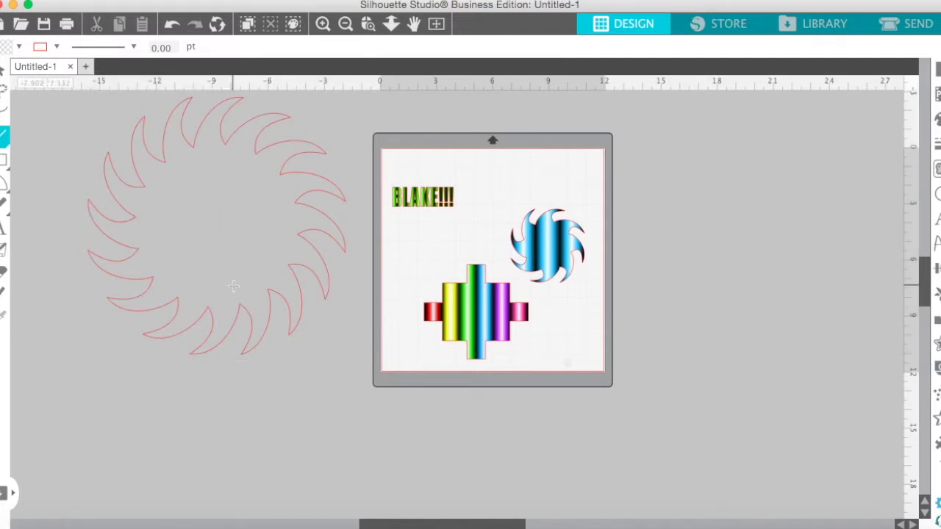
{"action": "left_click", "coordinate": [4, 182]}
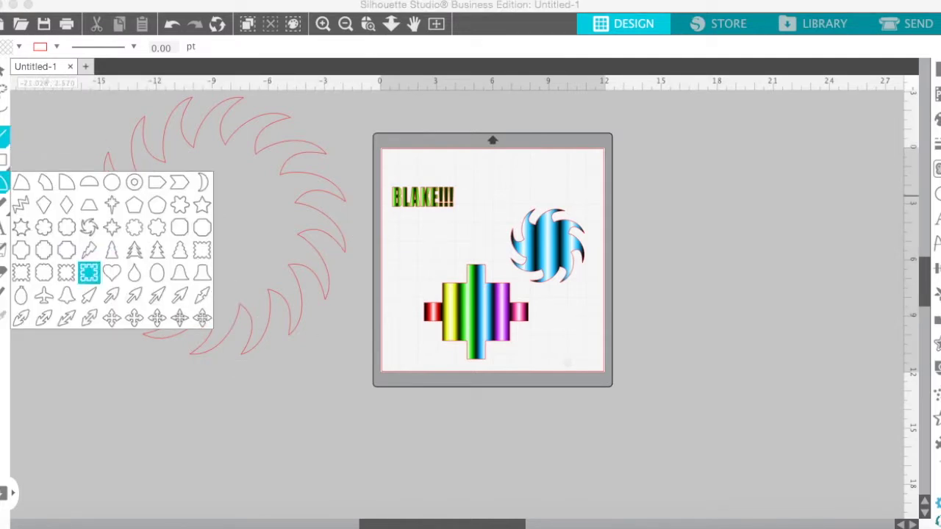
{"action": "left_click", "coordinate": [248, 210]}
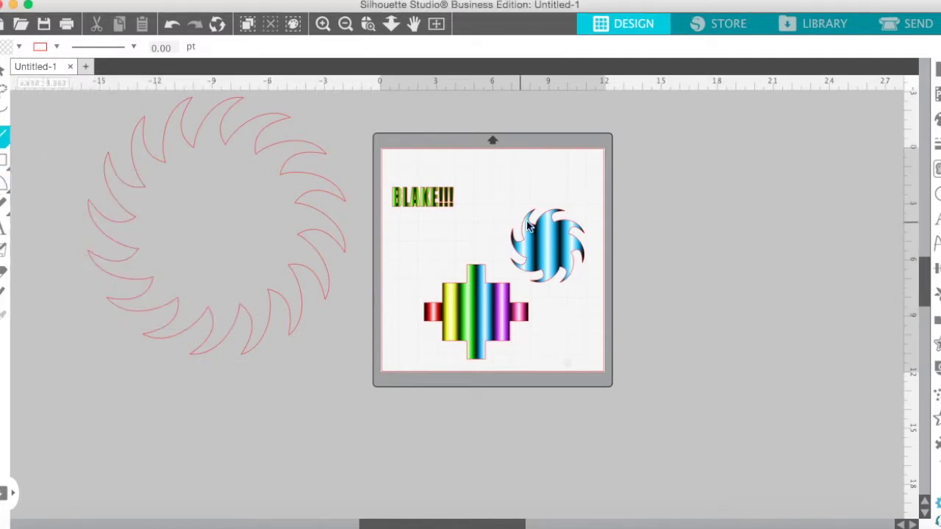
{"action": "left_click", "coordinate": [477, 312]}
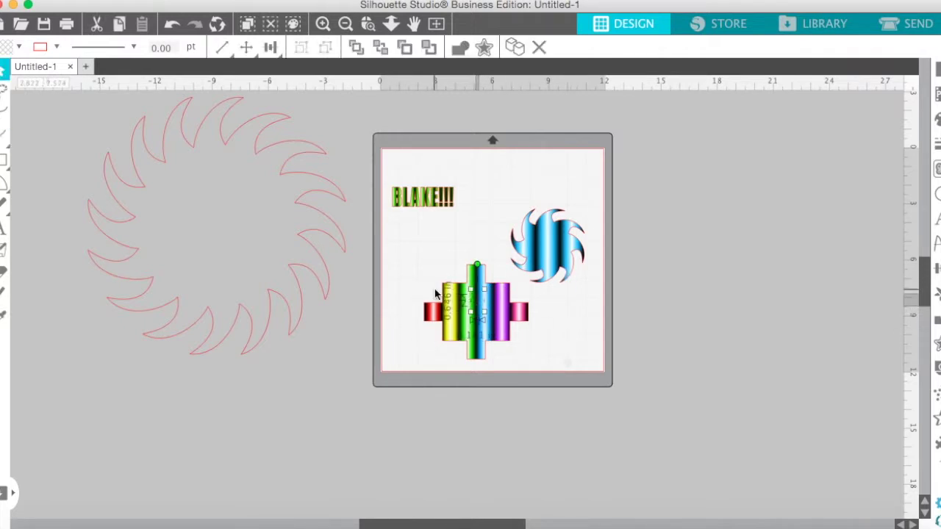
{"action": "key", "text": "backslash"}
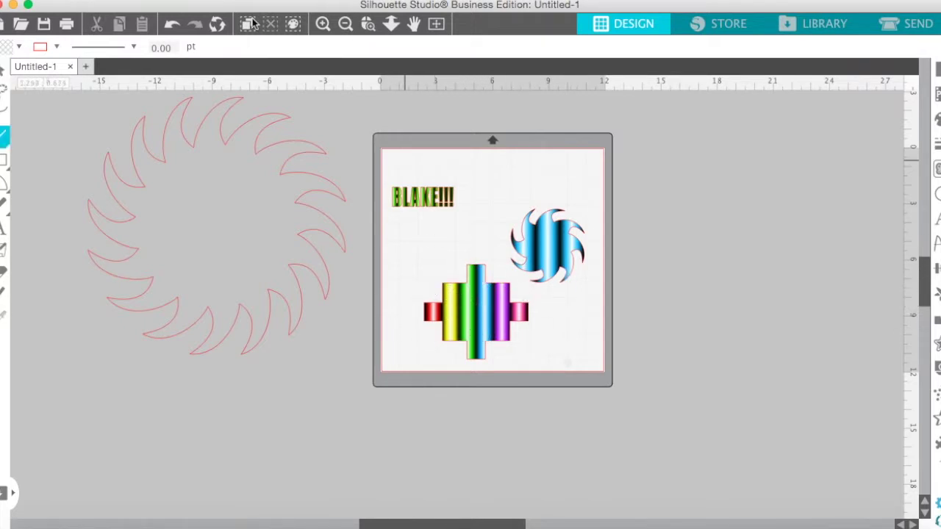
- Start a new blank document and draw a crescent moon near the mat's top centre
{"action": "left_click", "coordinate": [85, 67]}
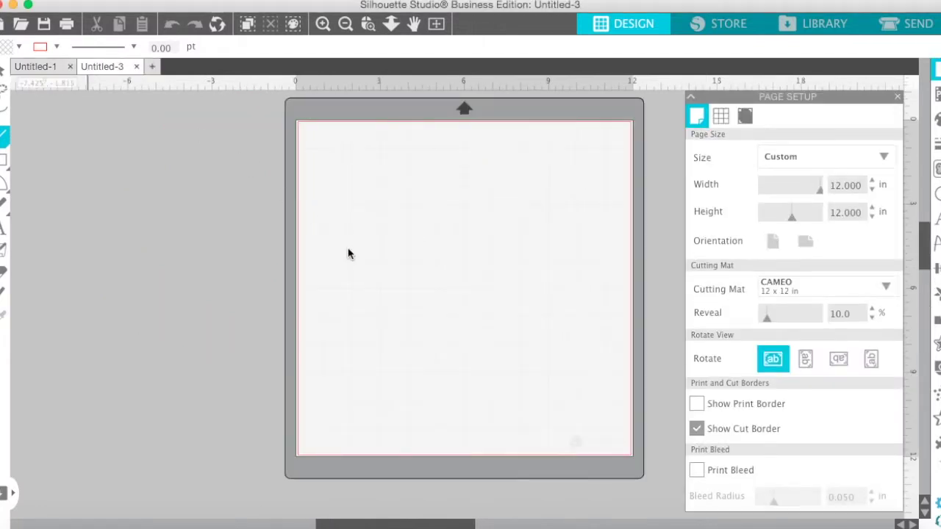
{"action": "left_click", "coordinate": [3, 185]}
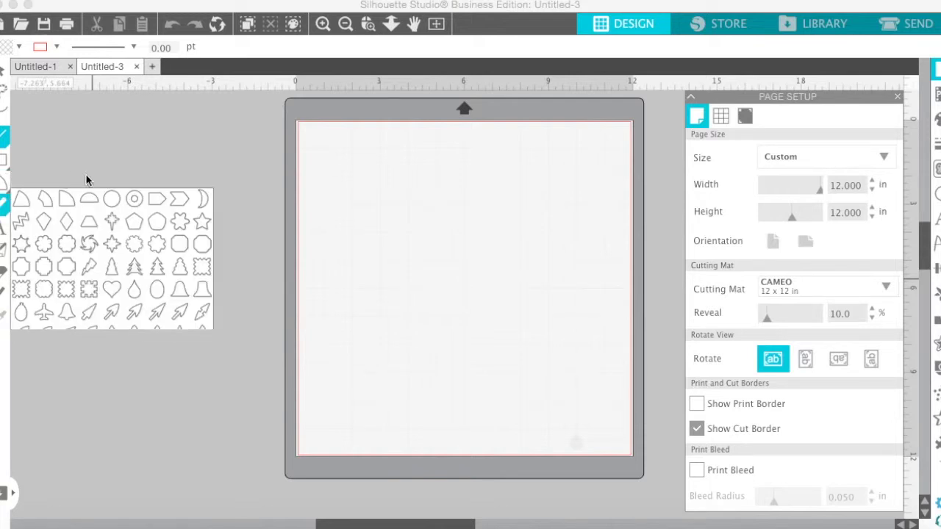
{"action": "left_click", "coordinate": [202, 183]}
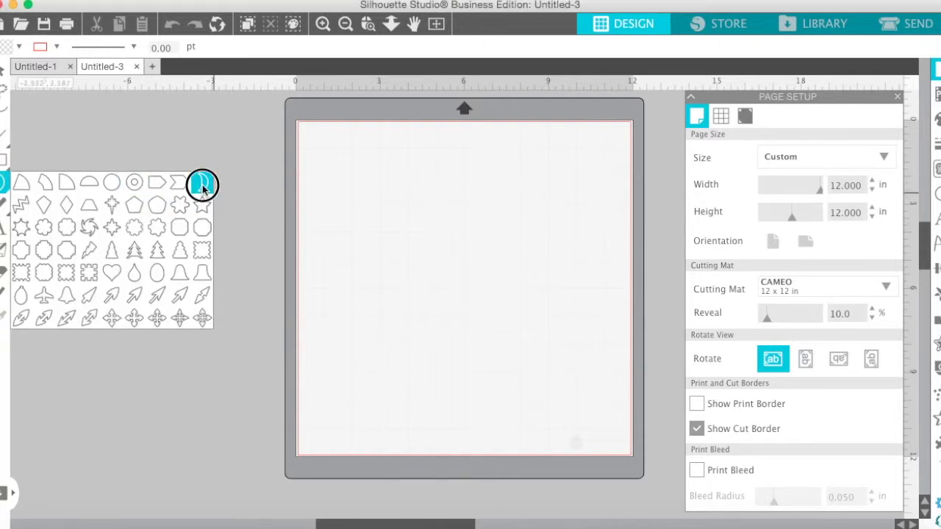
{"action": "left_click_drag", "start_coordinate": [507, 196], "coordinate": [509, 269]}
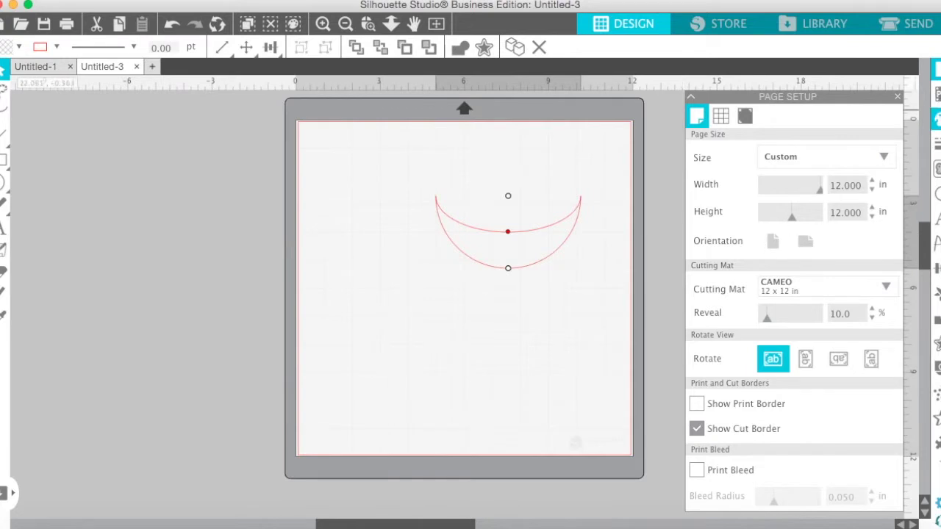
- Bring up the Fill settings with gradient fill options showing
{"action": "left_click", "coordinate": [19, 46]}
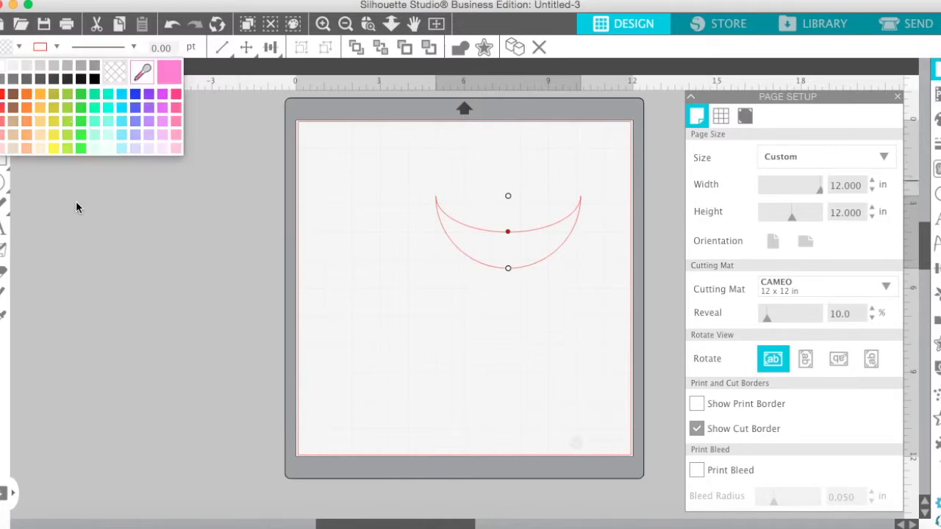
{"action": "left_click", "coordinate": [273, 218]}
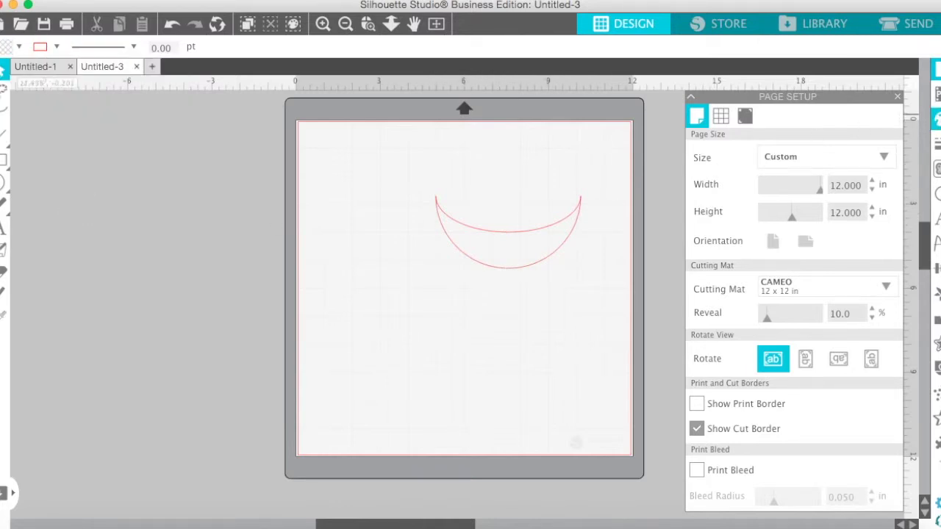
{"action": "left_click", "coordinate": [935, 118]}
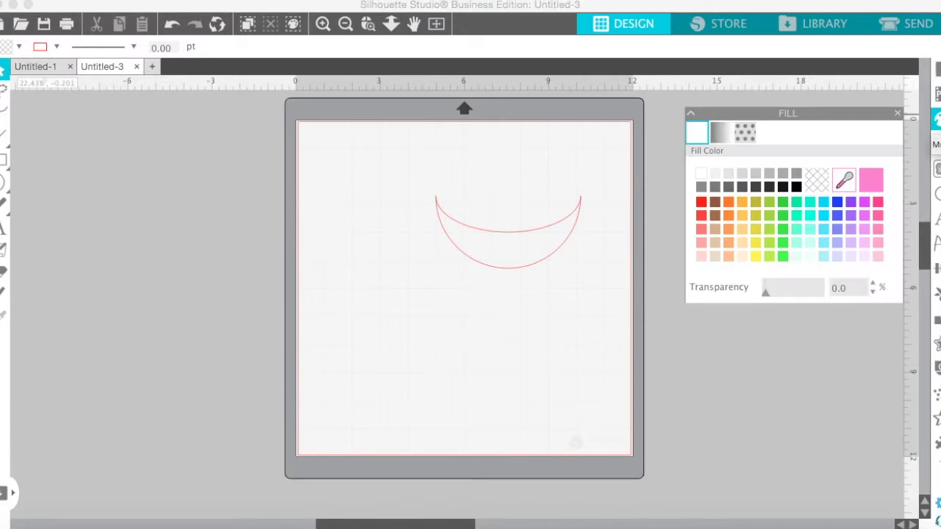
{"action": "left_click", "coordinate": [723, 114]}
{"action": "scroll", "coordinate": [725, 234], "scroll_direction": "down", "scroll_amount": 5}
{"action": "scroll", "coordinate": [725, 235], "scroll_direction": "up", "scroll_amount": 2}
{"action": "scroll", "coordinate": [724, 234], "scroll_direction": "up", "scroll_amount": 2}
{"action": "scroll", "coordinate": [725, 235], "scroll_direction": "down", "scroll_amount": 3}
{"action": "scroll", "coordinate": [724, 239], "scroll_direction": "up", "scroll_amount": 3}
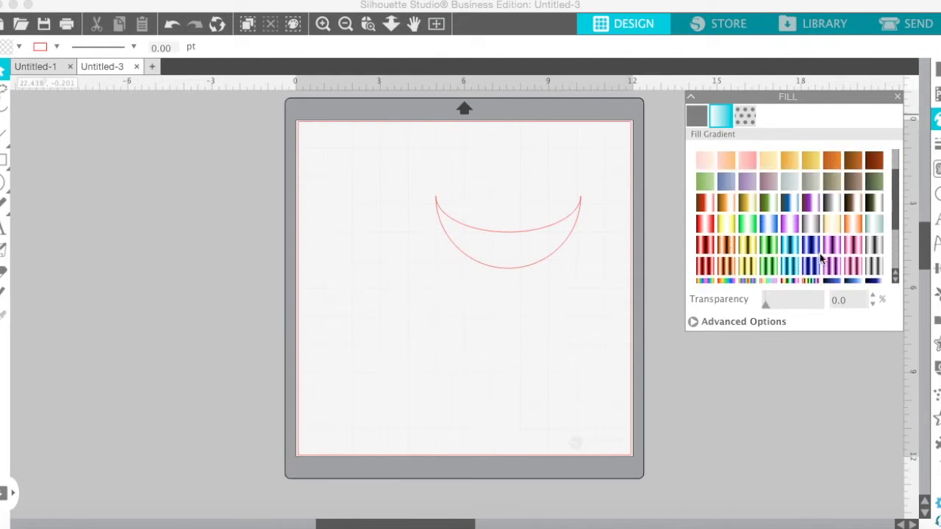
- Choose the cyan gradient, raise transparency to 49%, expand advanced settings, and reselect the crescent
{"action": "left_click", "coordinate": [788, 264]}
{"action": "left_click", "coordinate": [790, 246]}
{"action": "left_click", "coordinate": [795, 244]}
{"action": "left_click_drag", "start_coordinate": [762, 305], "coordinate": [793, 303]}
{"action": "left_click", "coordinate": [789, 247]}
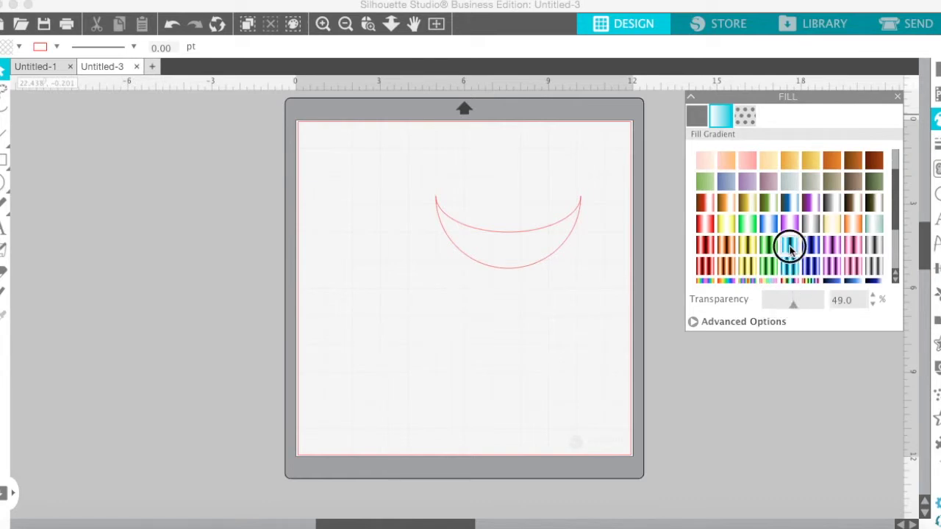
{"action": "left_click", "coordinate": [724, 321]}
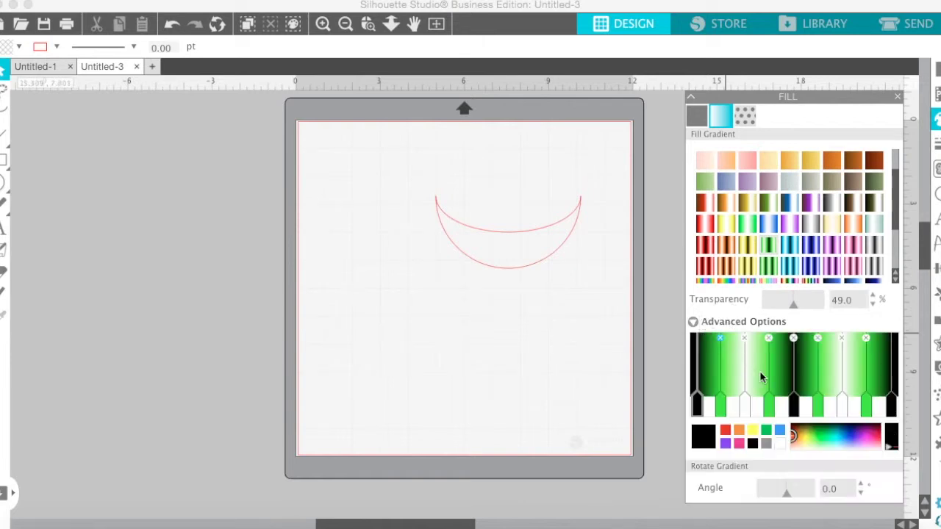
{"action": "left_click", "coordinate": [789, 245]}
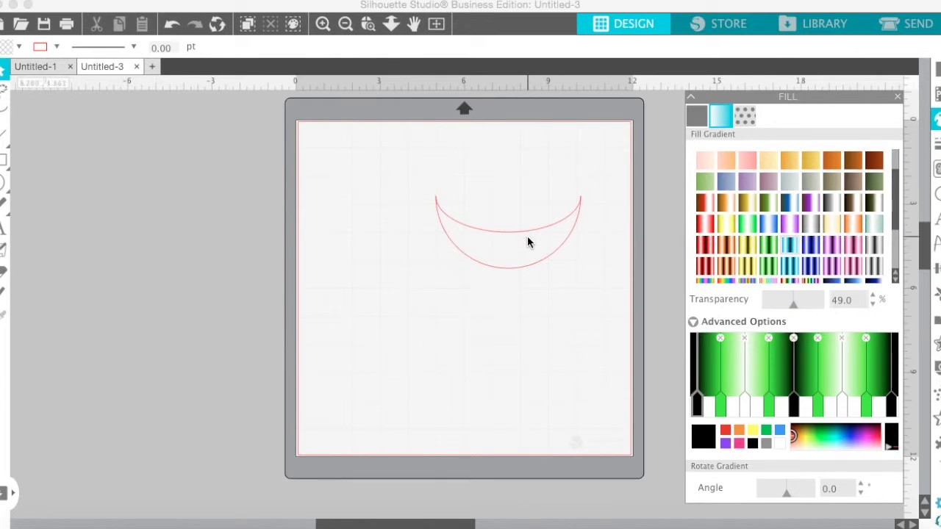
{"action": "left_click", "coordinate": [509, 233]}
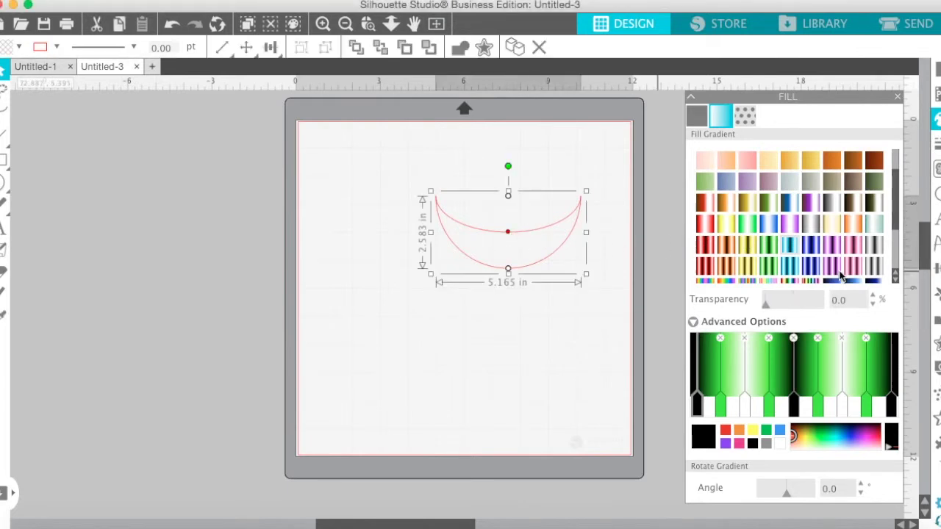
- Apply the cyan-and-black gradient to the crescent, then deselect it
{"action": "left_click", "coordinate": [788, 246]}
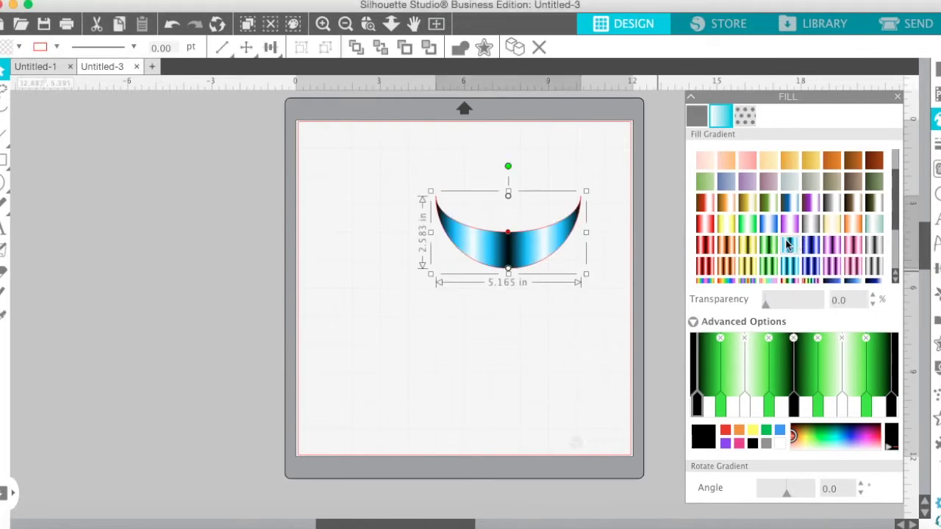
{"action": "left_click", "coordinate": [470, 298]}
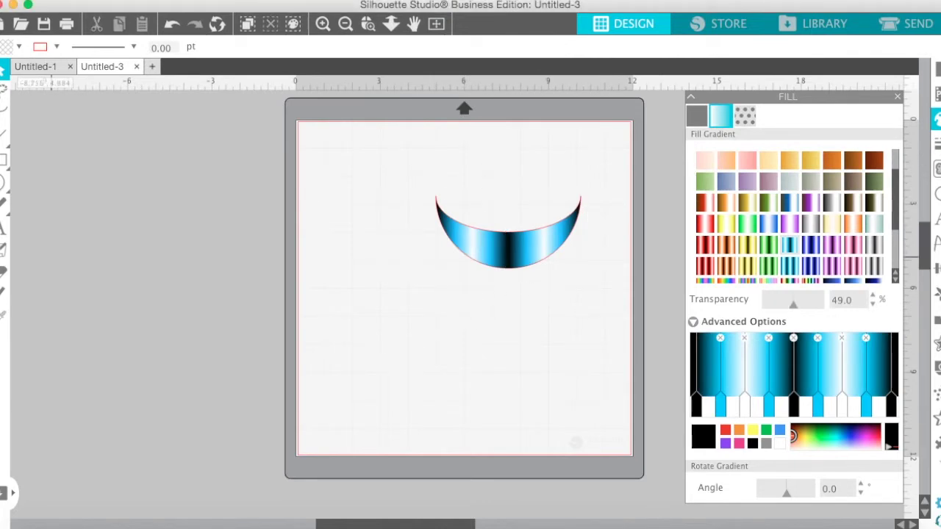
{"action": "left_click", "coordinate": [3, 183]}
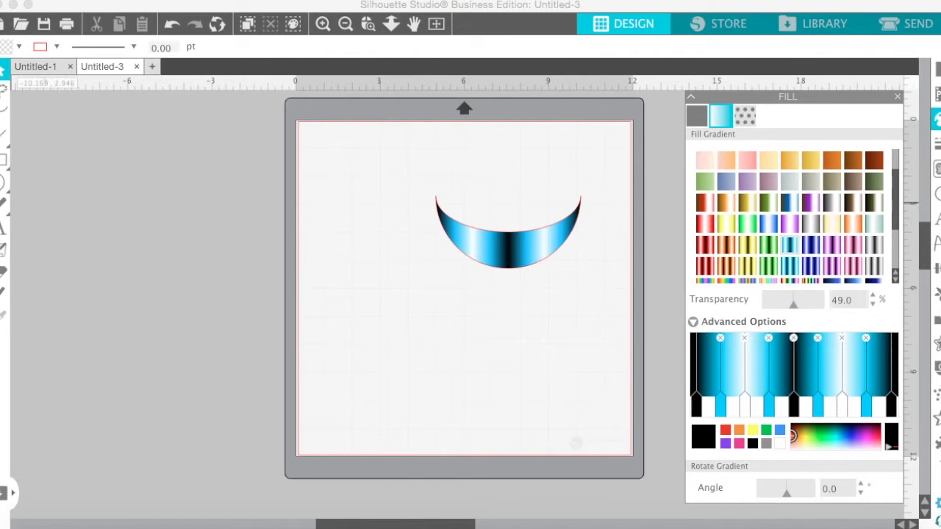
{"action": "mouse_move", "coordinate": [3, 204]}
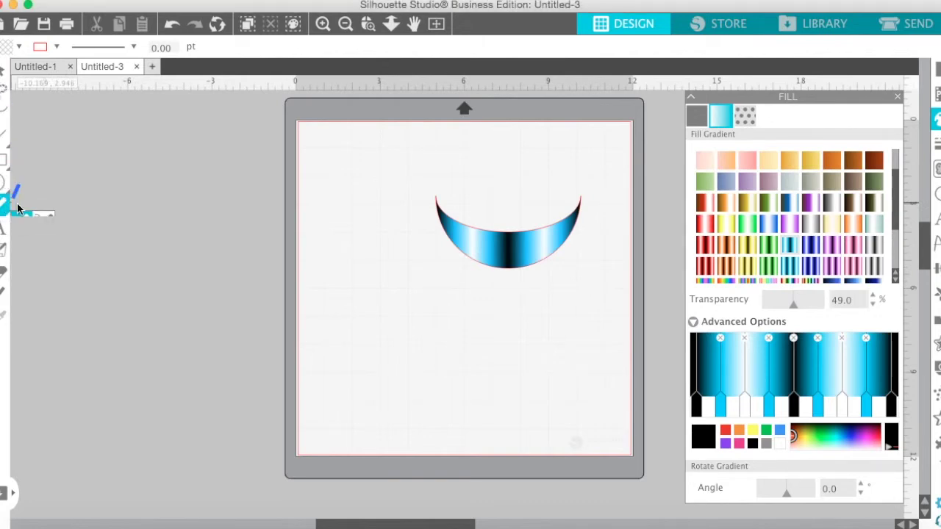
{"action": "left_click", "coordinate": [37, 205]}
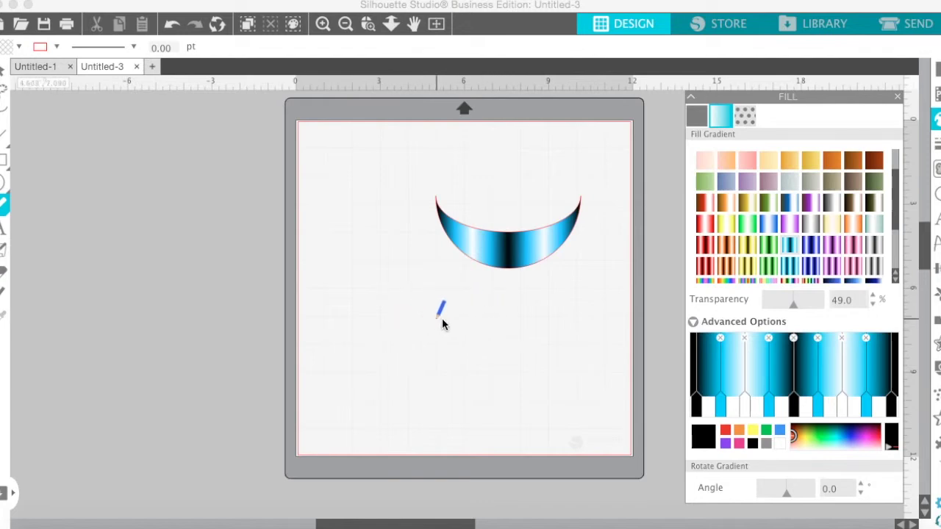
{"action": "mouse_move", "coordinate": [495, 297]}
{"action": "left_mouse_down"}
{"action": "mouse_move", "coordinate": [479, 310]}
{"action": "mouse_move", "coordinate": [505, 291]}
{"action": "left_mouse_up"}
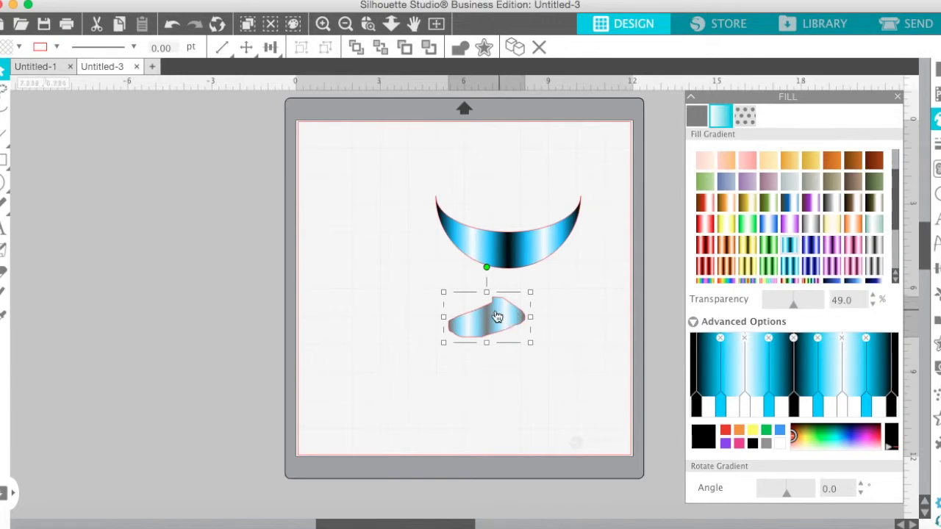
{"action": "key", "text": "Delete"}
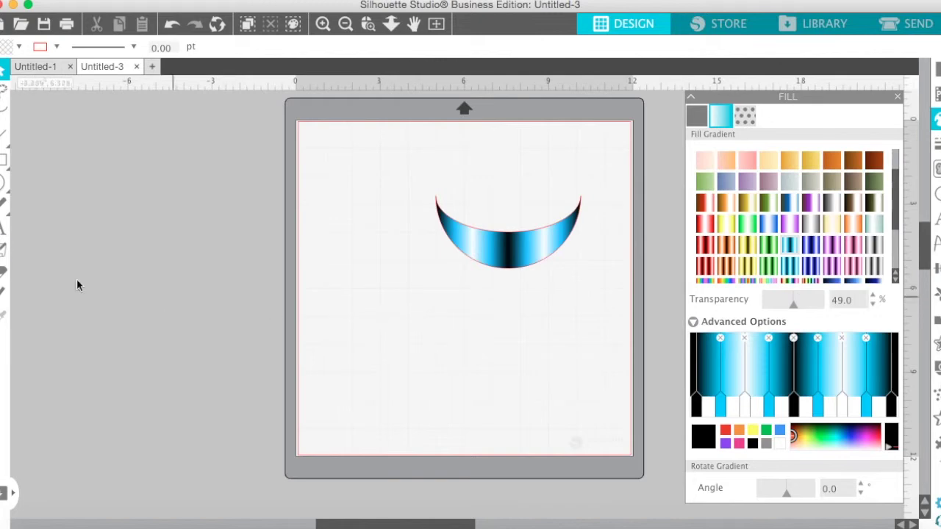
{"action": "left_click", "coordinate": [4, 160]}
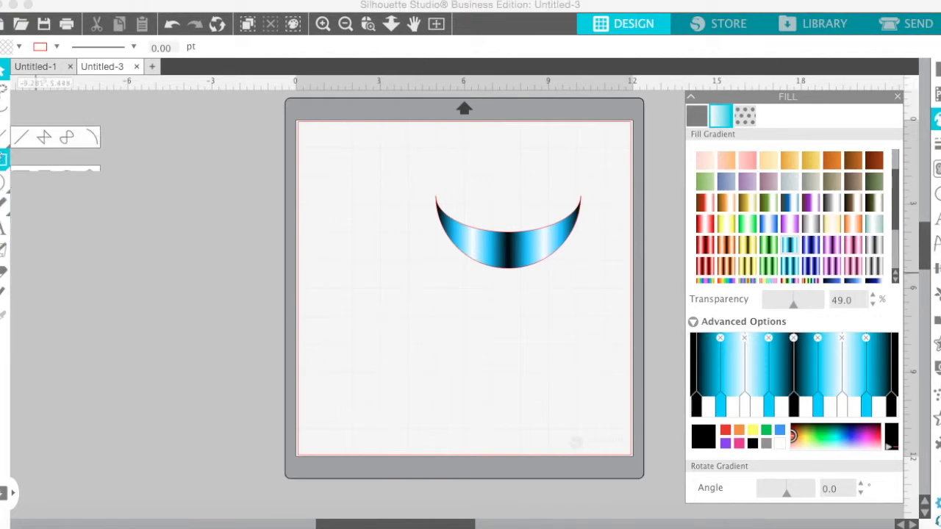
- Draw a small zigzag preset shape at the lower left of the page and select it
{"action": "left_click", "coordinate": [4, 112]}
{"action": "left_click", "coordinate": [3, 183]}
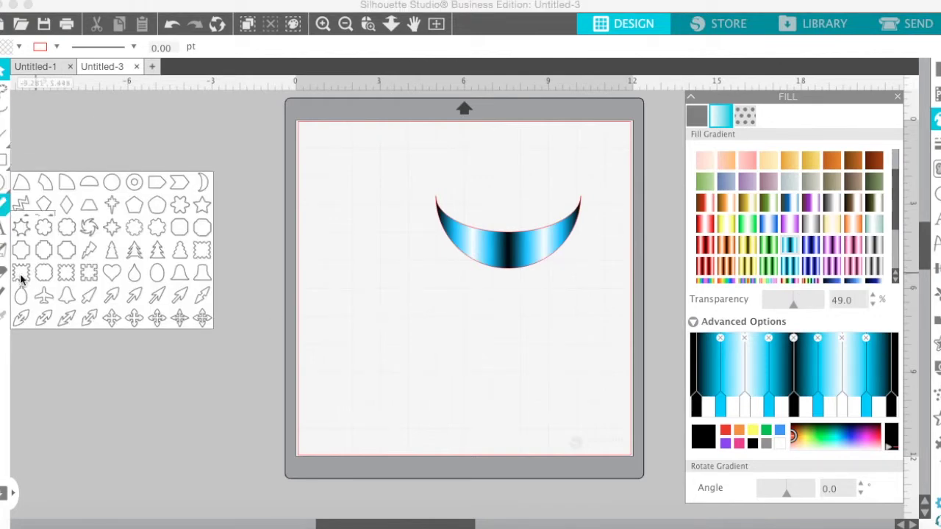
{"action": "left_click", "coordinate": [10, 204]}
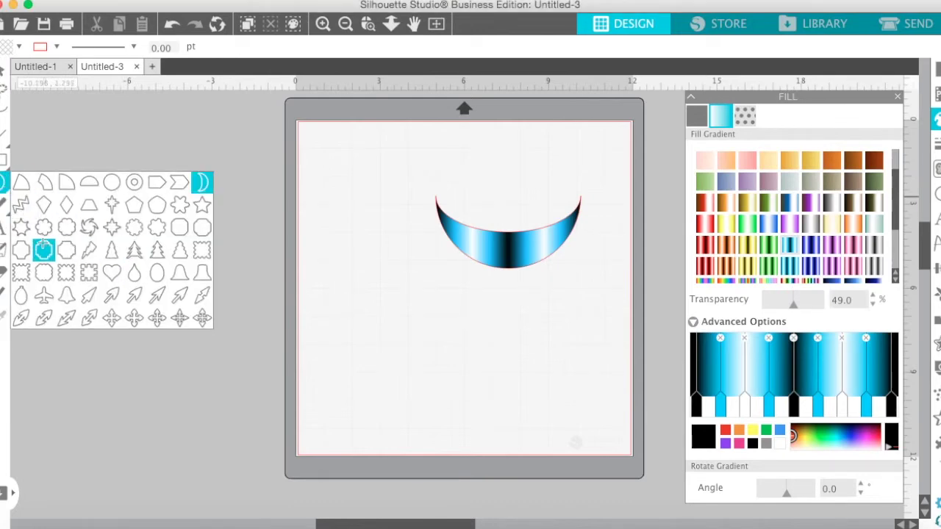
{"action": "left_click", "coordinate": [21, 205]}
{"action": "left_click_drag", "start_coordinate": [358, 314], "coordinate": [392, 378]}
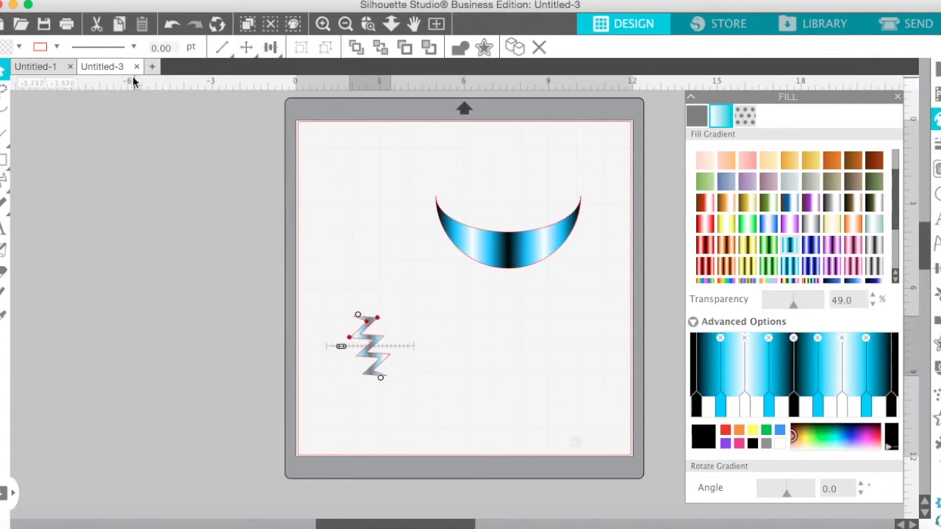
{"action": "left_click", "coordinate": [387, 358]}
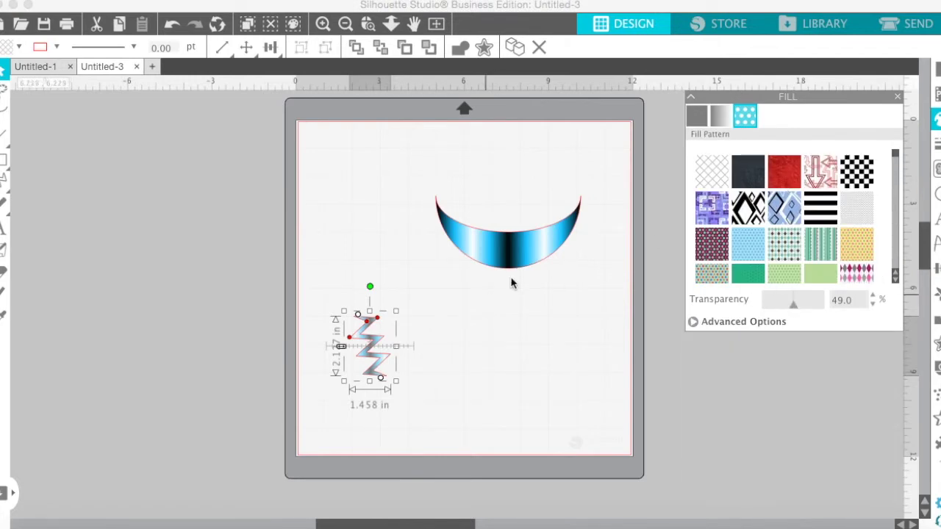
- Apply the red pattern to the zigzag and reveal the extra pattern settings
{"action": "left_click", "coordinate": [783, 170]}
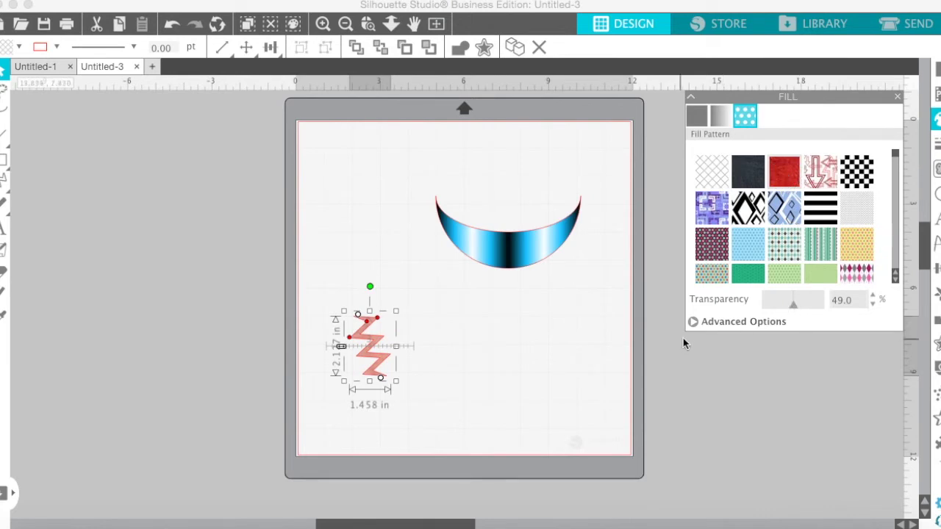
{"action": "left_click", "coordinate": [707, 321]}
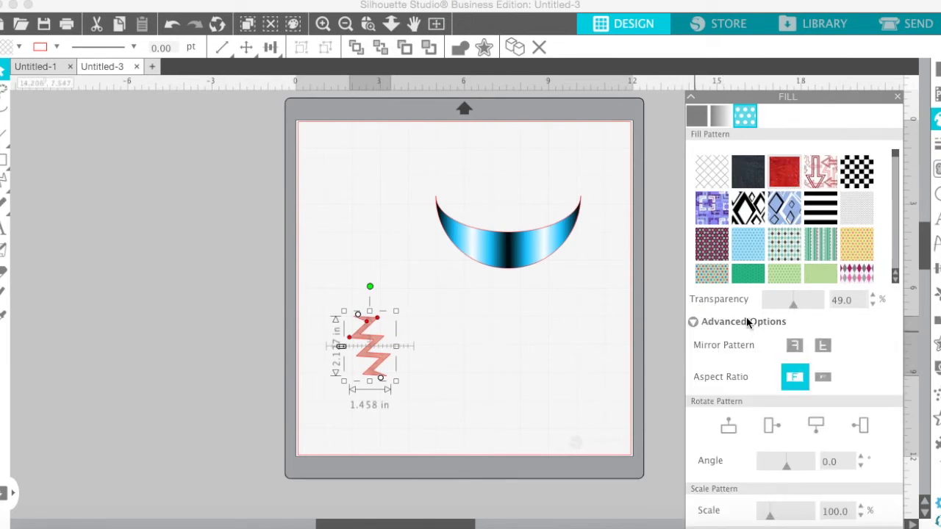
{"action": "left_click", "coordinate": [790, 180]}
- Nudge the zigzag slightly right and down, then fill it with the blue diamond pattern
{"action": "double_click", "coordinate": [375, 344]}
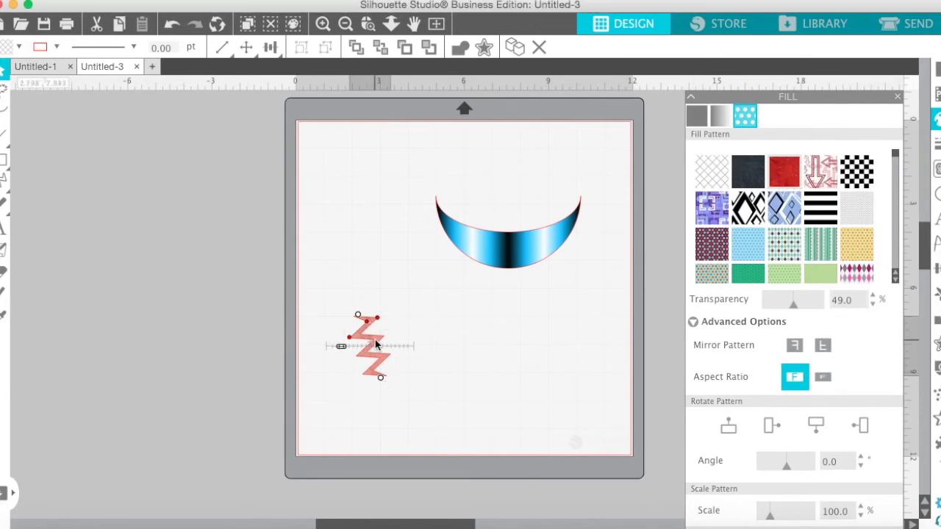
{"action": "left_click", "coordinate": [395, 363]}
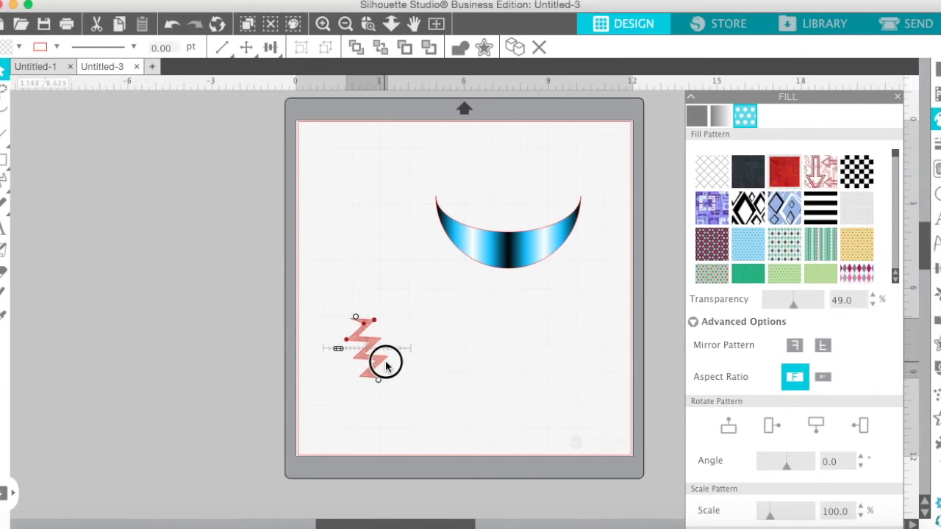
{"action": "left_click_drag", "start_coordinate": [395, 363], "coordinate": [389, 365]}
{"action": "double_click", "coordinate": [389, 365]}
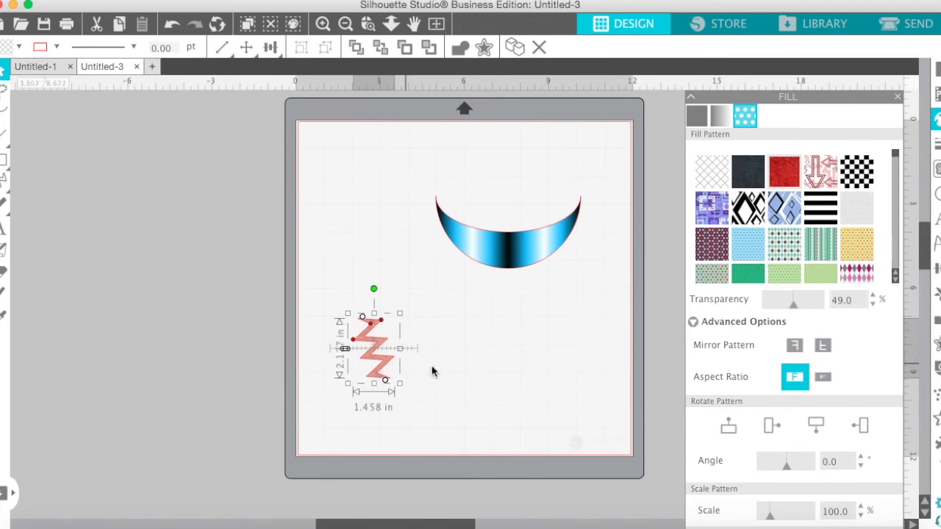
{"action": "left_click", "coordinate": [778, 169]}
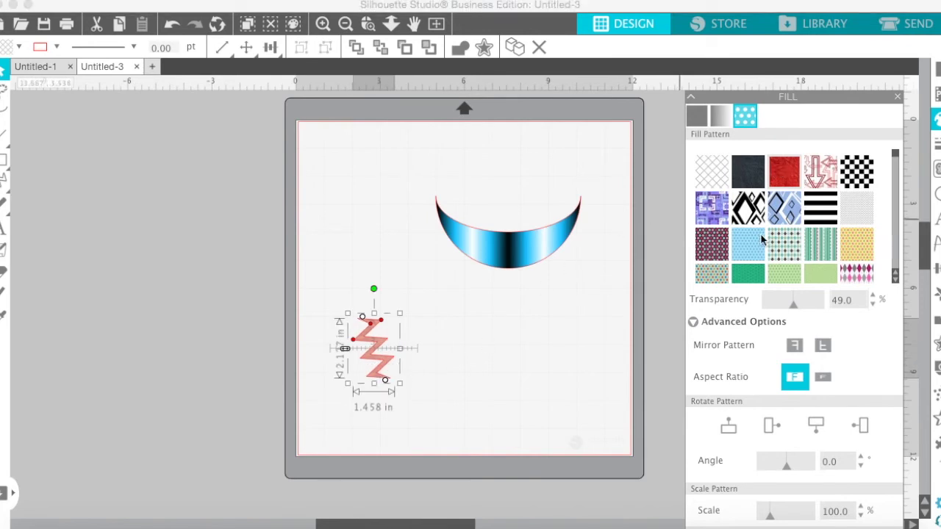
{"action": "left_click", "coordinate": [780, 212]}
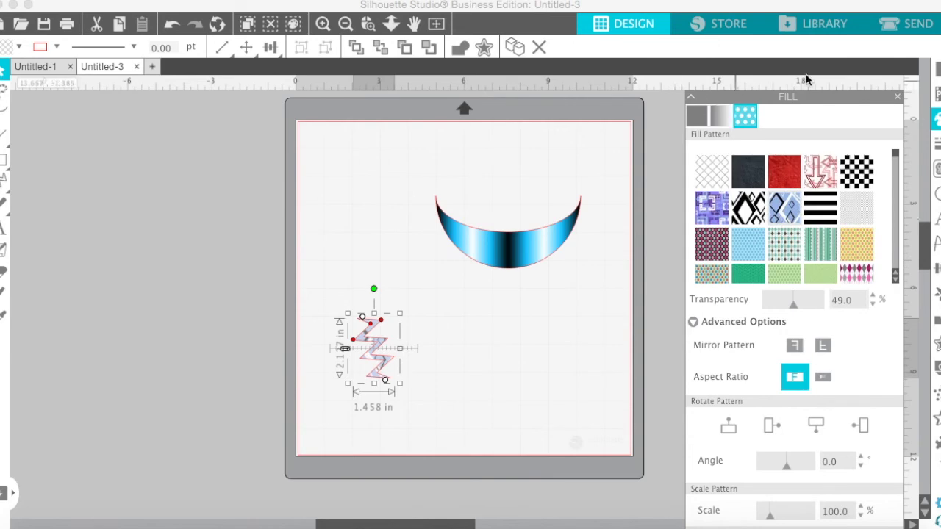
{"action": "left_click", "coordinate": [723, 114]}
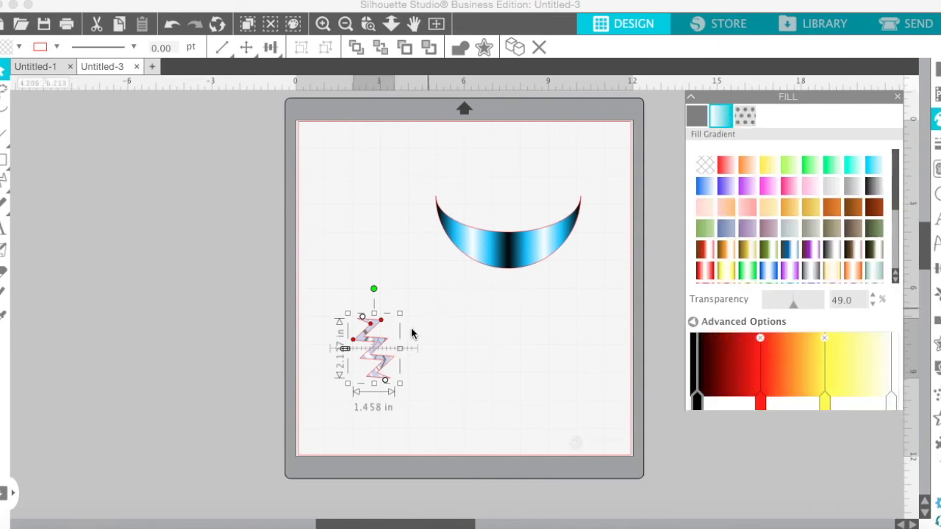